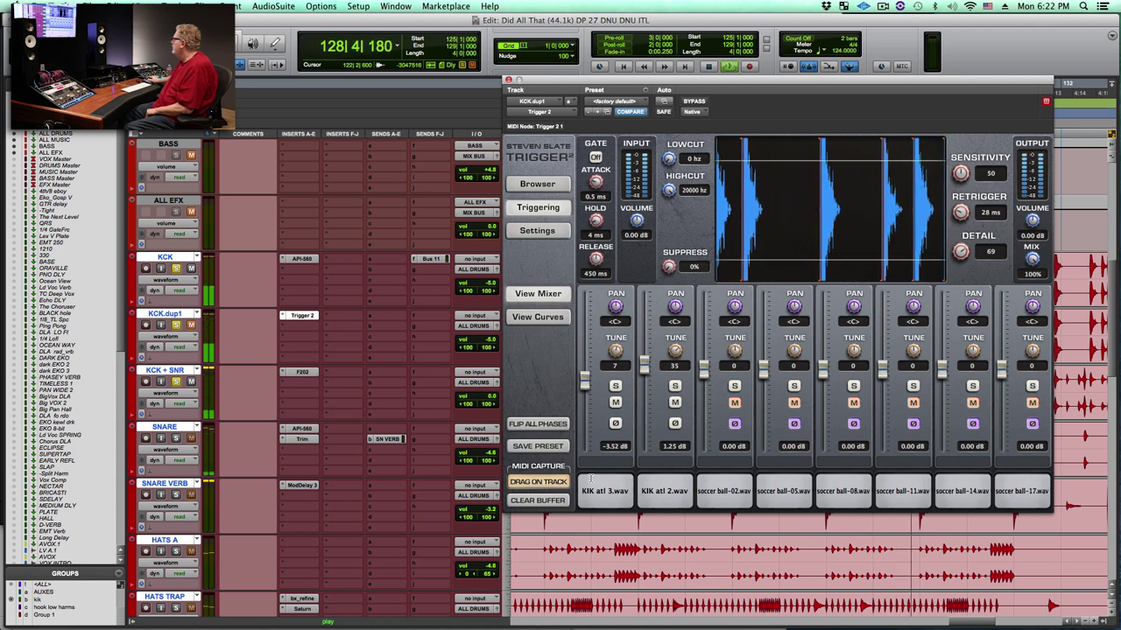
Step: Compare the mix with and without the KCK.dup1 track and set the track's volume to -4.4 dB
click(190, 324)
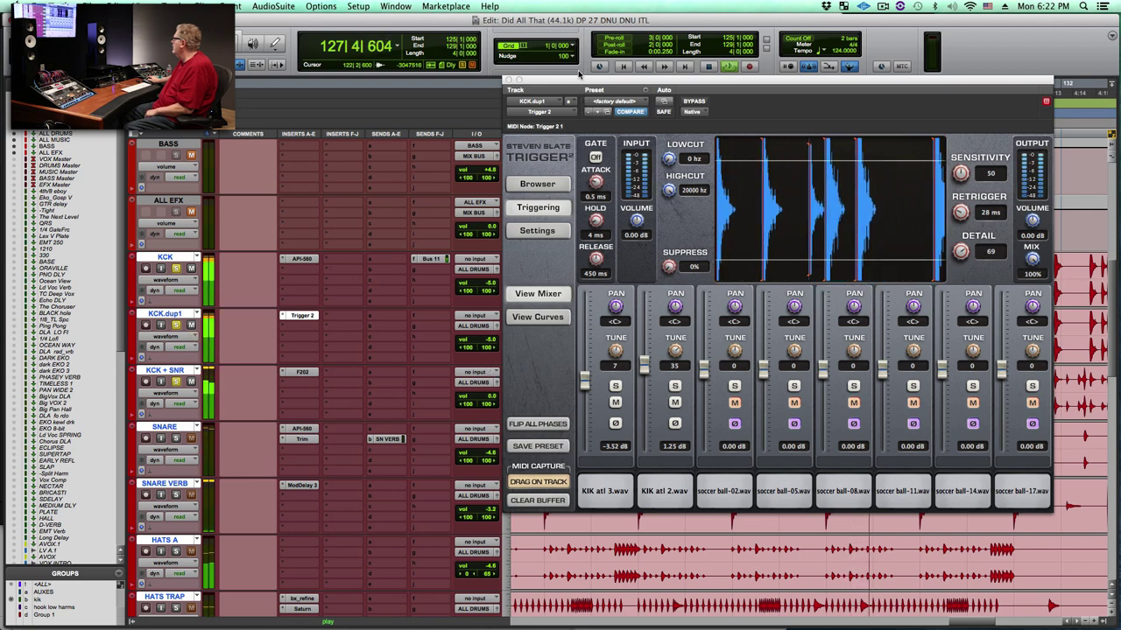
drag(580, 79, 656, 95)
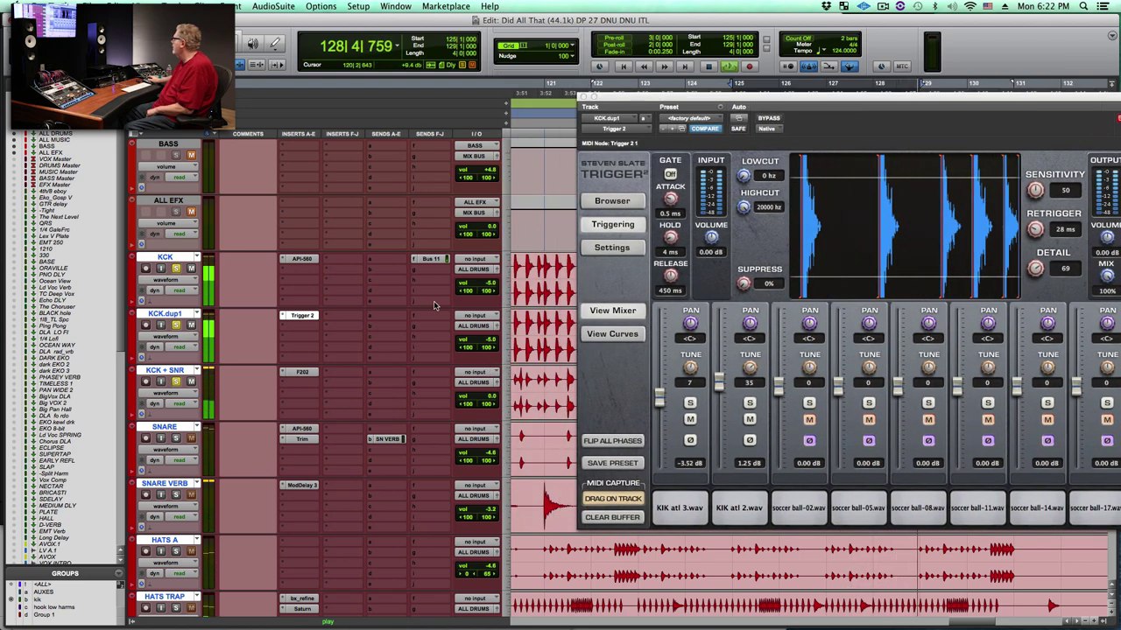
mouse_move(488, 340)
mouse_down()
mouse_move(485, 354)
mouse_move(479, 341)
mouse_up()
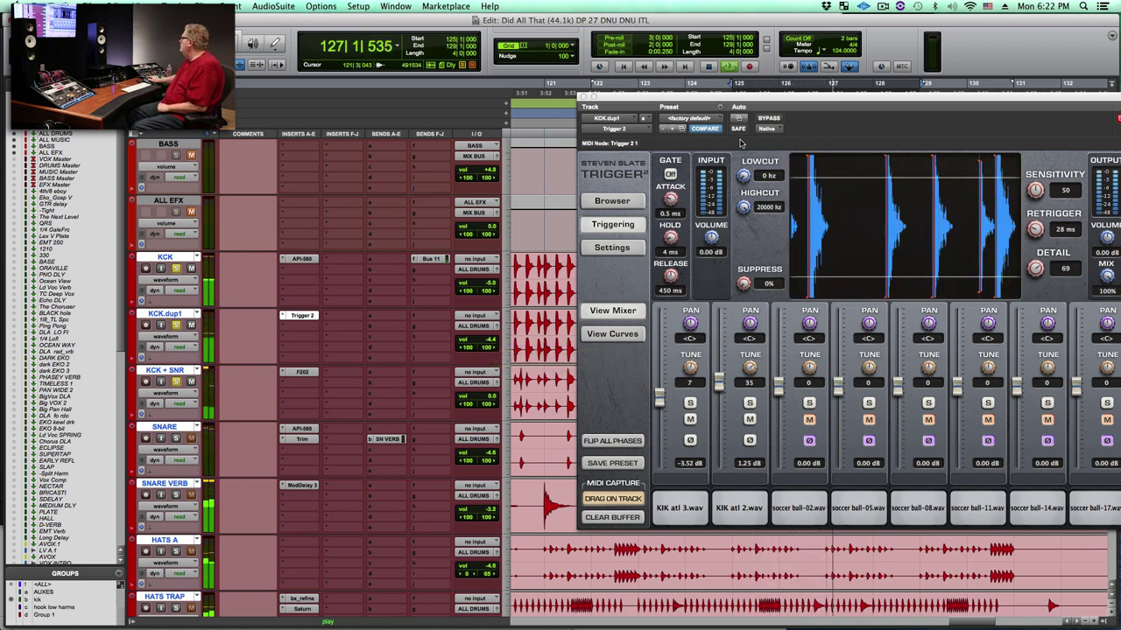
Step: Solo the soccer ball-11.wav sample in Trigger 2 to audition it with the drums, and set its level to -4.91 dB
drag(737, 99, 573, 105)
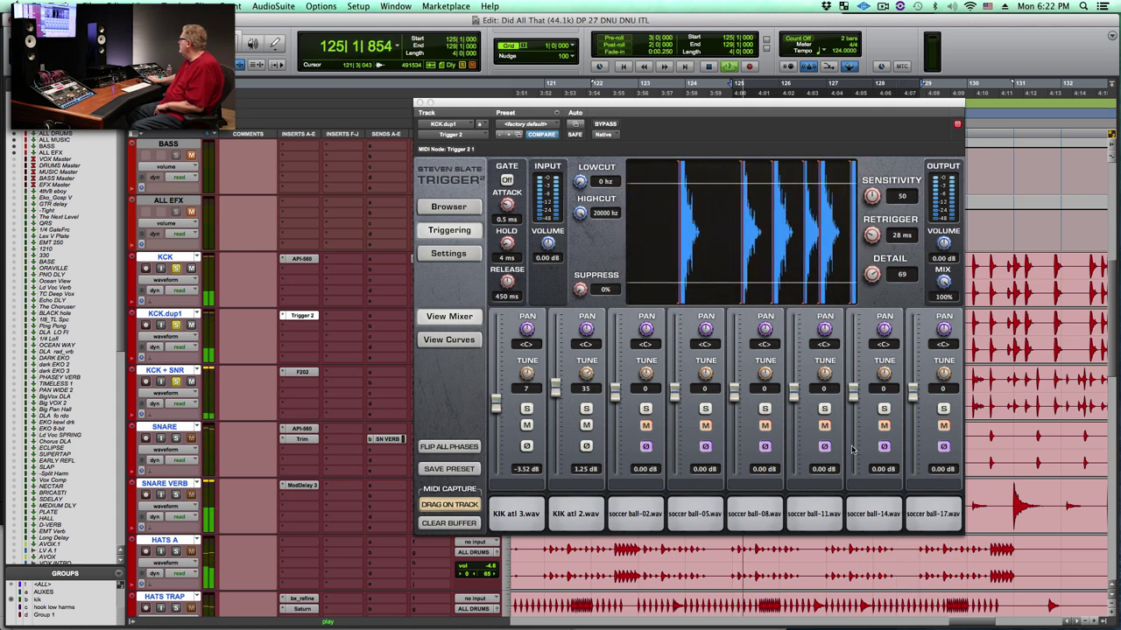
click(825, 410)
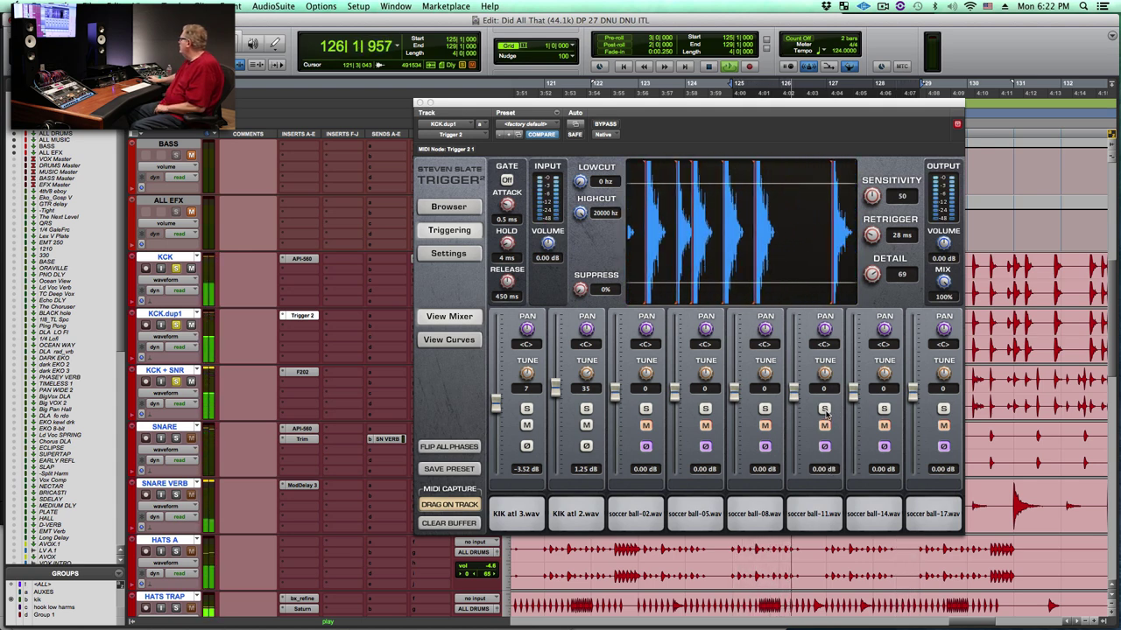
click(191, 271)
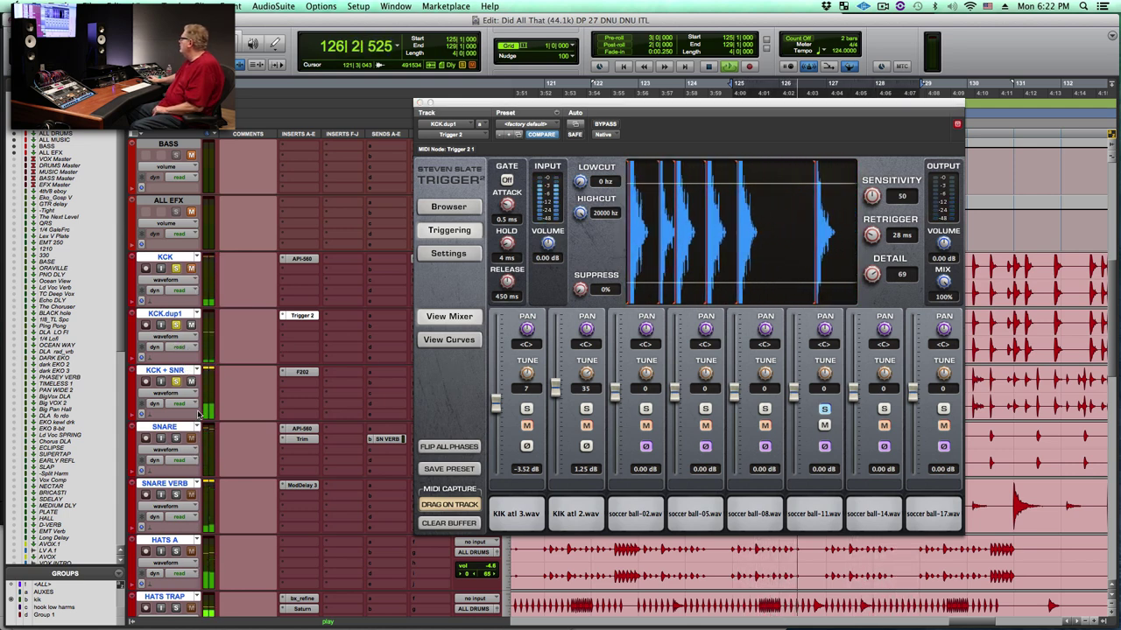
scroll(210, 411, down, 5)
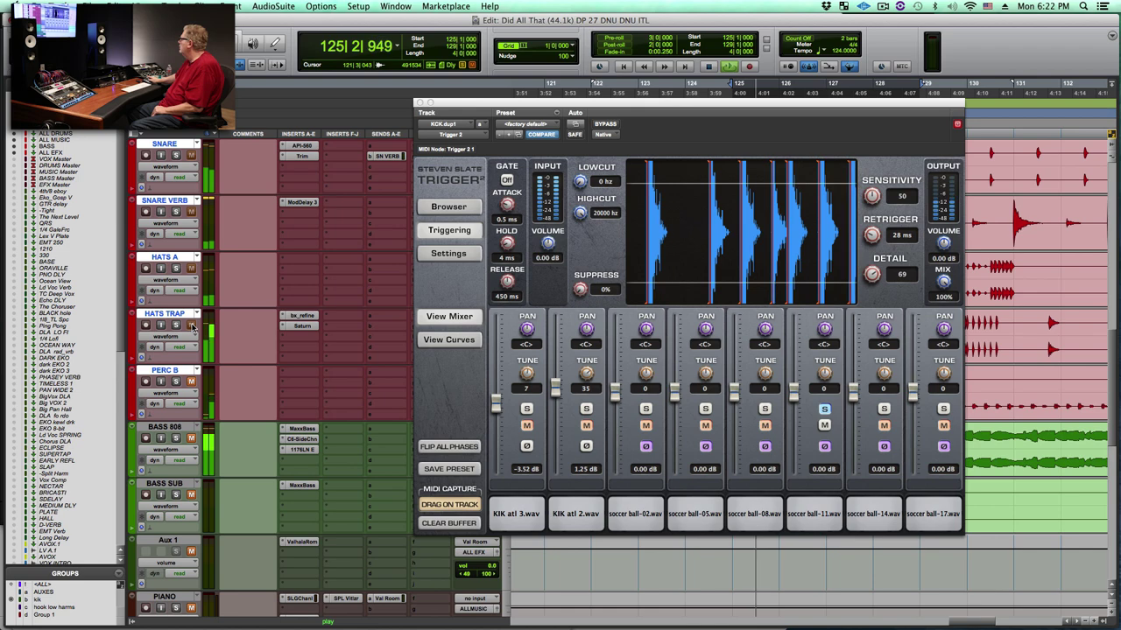
scroll(197, 372, up, 4)
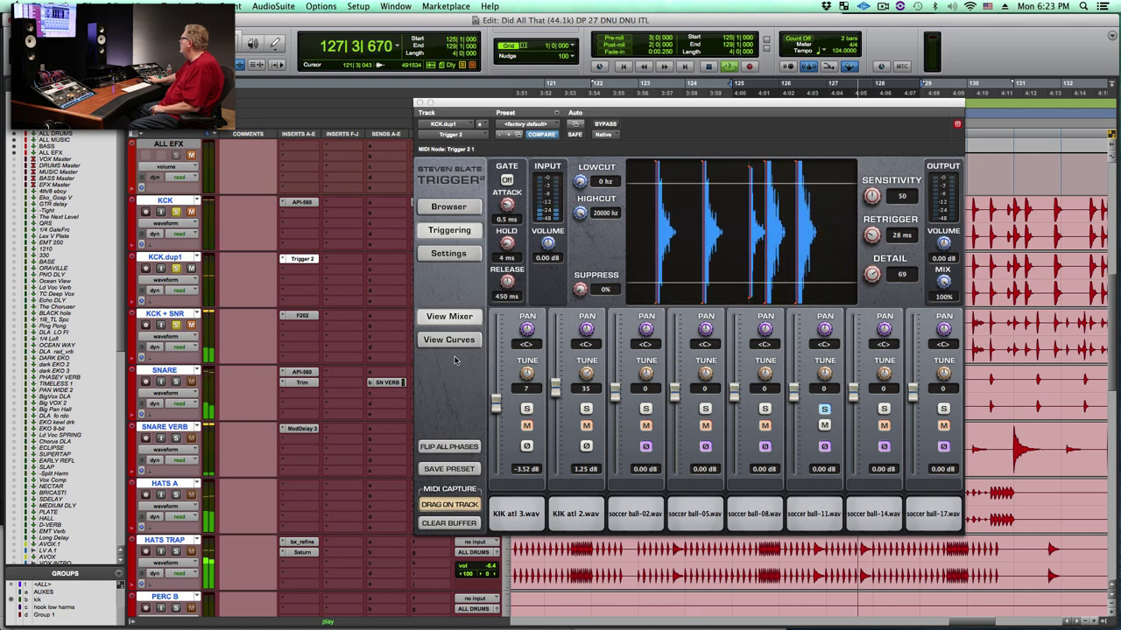
drag(447, 124, 599, 137)
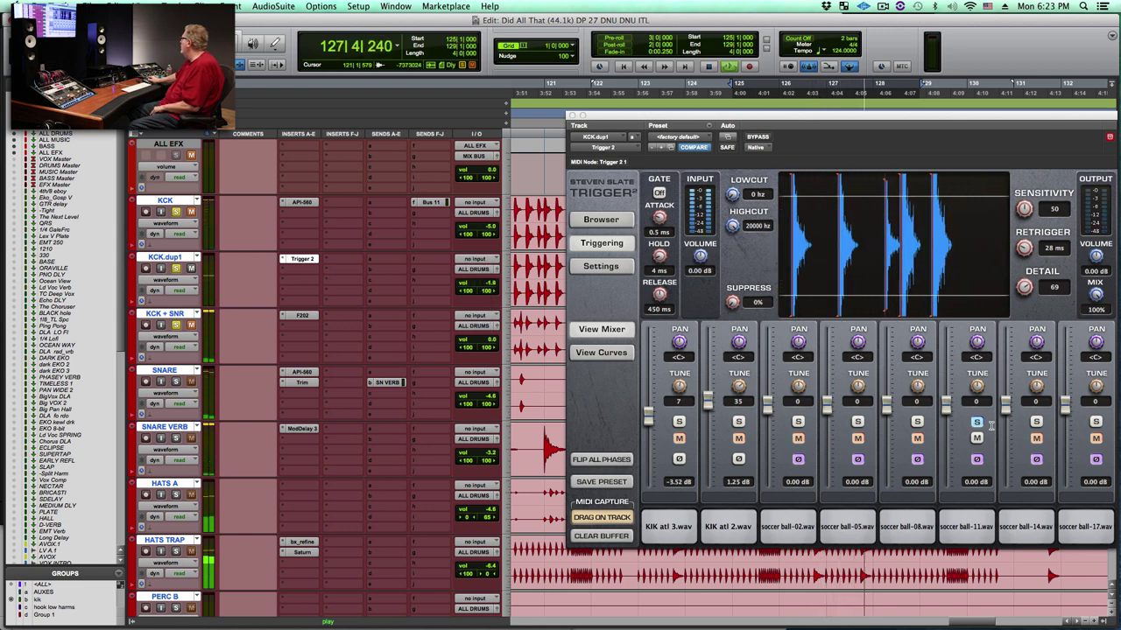
drag(945, 405, 947, 346)
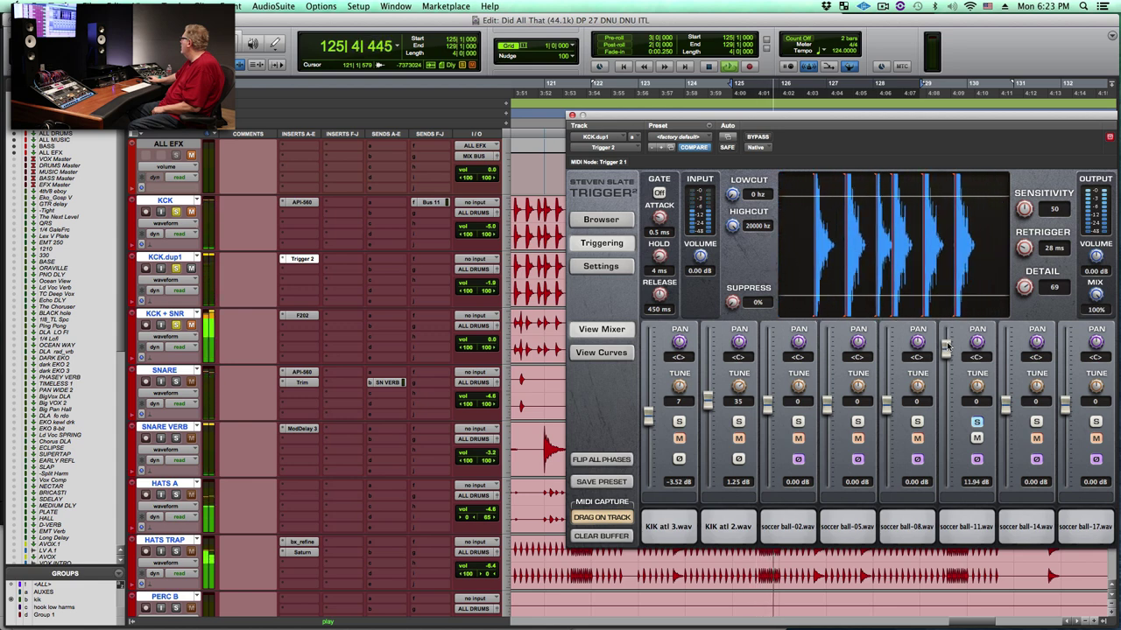
drag(947, 346, 947, 423)
Step: Solo soccer ball-08.wav and soccer ball-05.wav one after the other, setting their levels to -3.52 dB and -1.33 dB
click(917, 422)
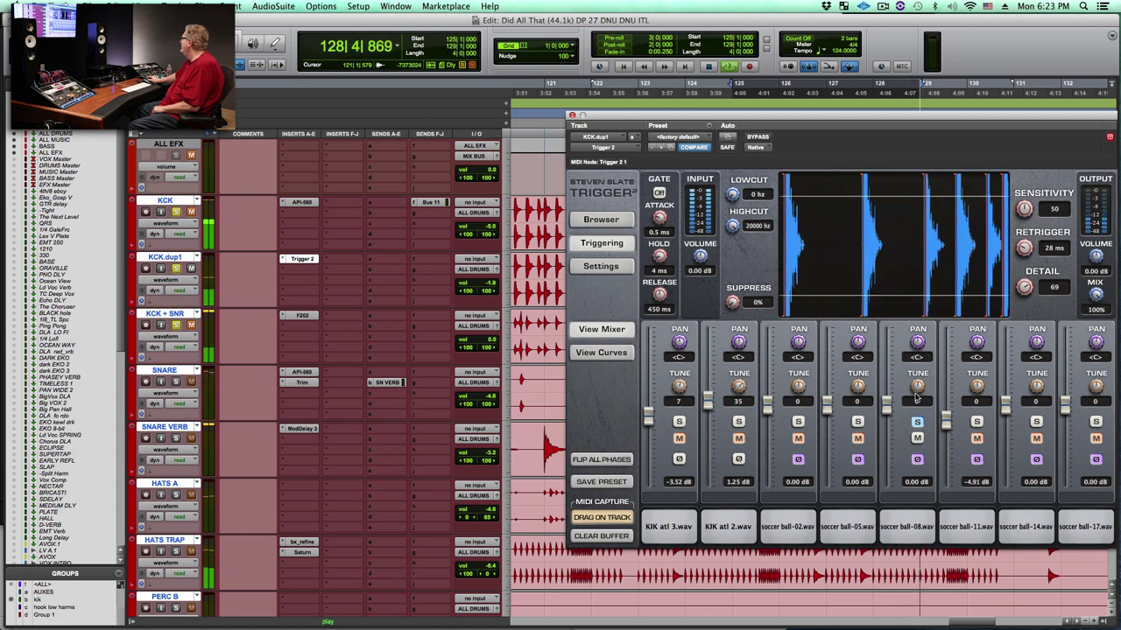
mouse_move(886, 403)
mouse_down()
mouse_move(885, 360)
mouse_move(886, 418)
mouse_up()
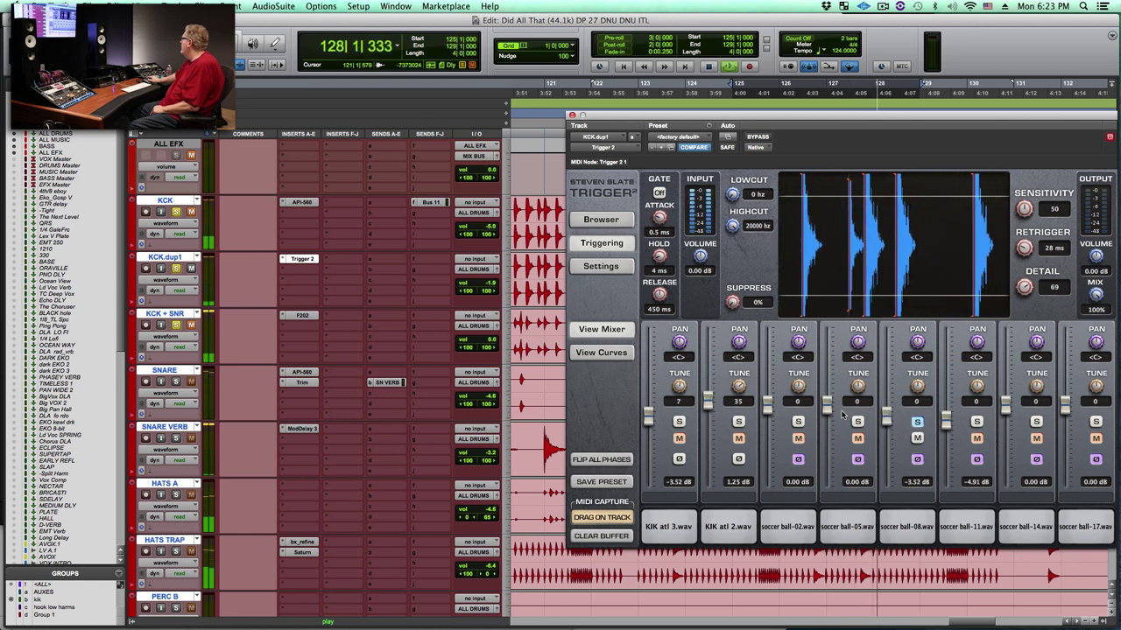
click(857, 421)
click(917, 423)
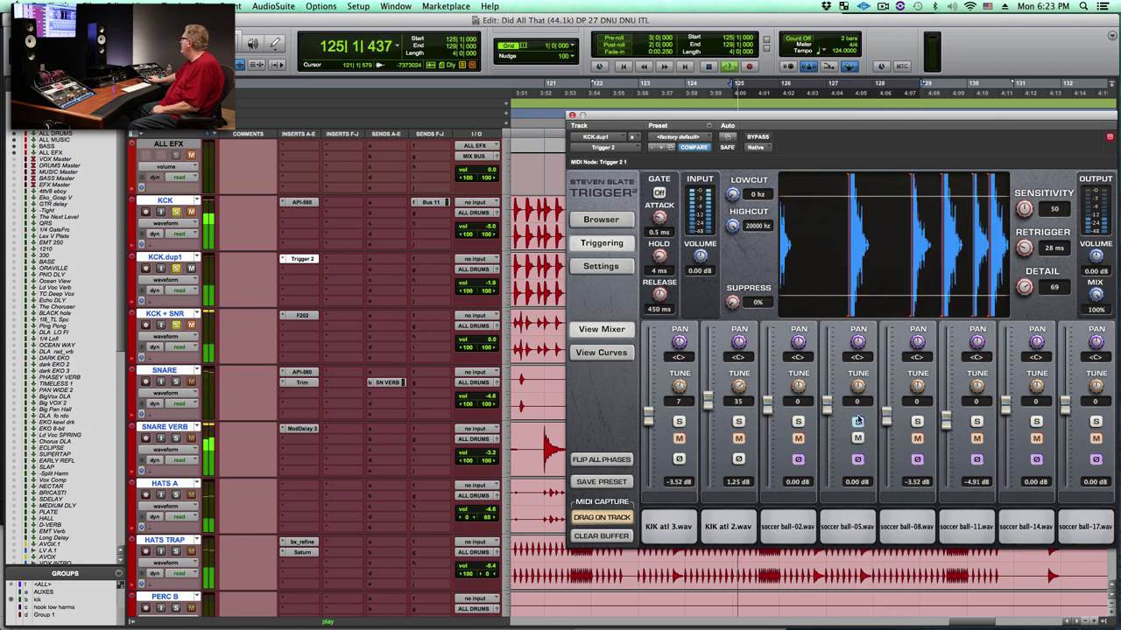
drag(828, 403, 826, 368)
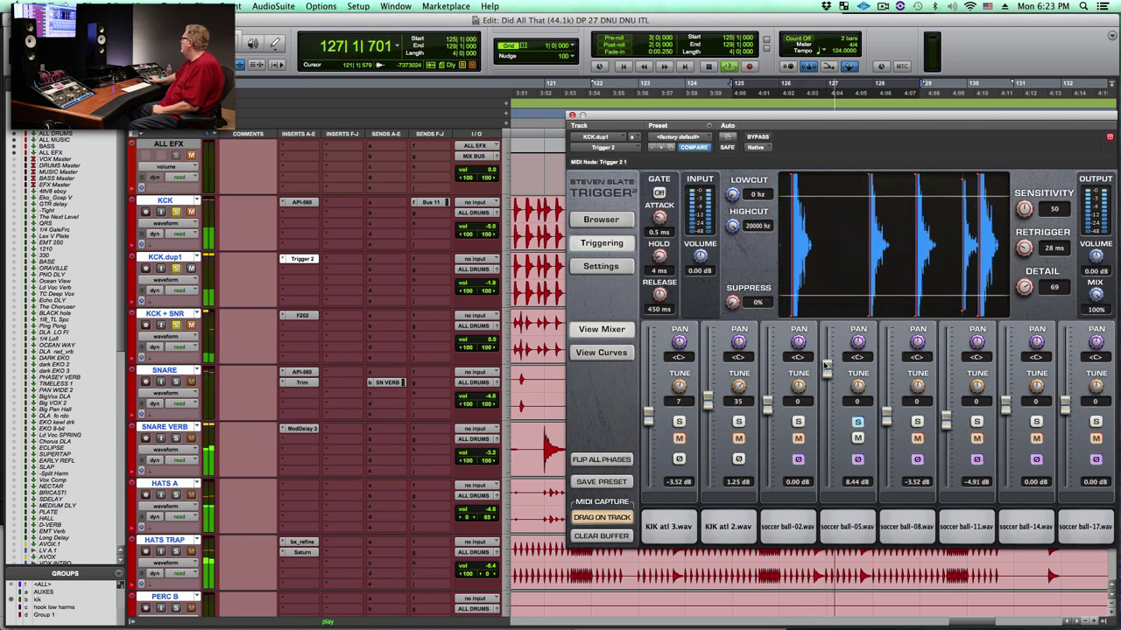
drag(825, 368, 825, 410)
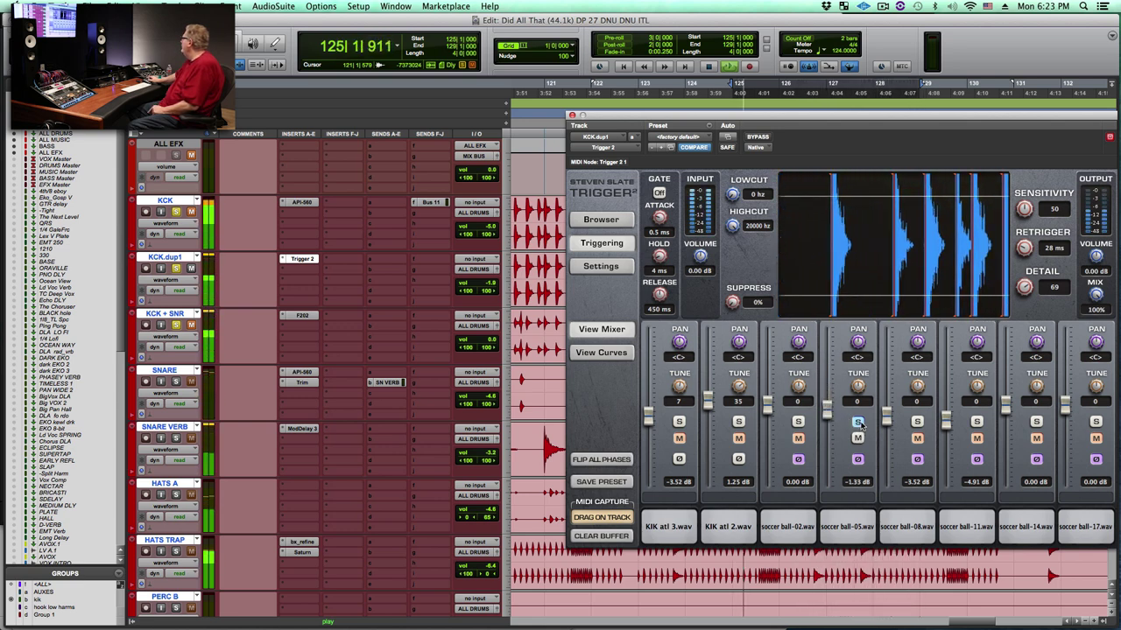
Step: Audition the soccer ball-02.wav sample in place of soccer ball-05.wav and set it to 0.00 dB with a tune of -5
click(858, 421)
click(798, 421)
drag(767, 404, 767, 334)
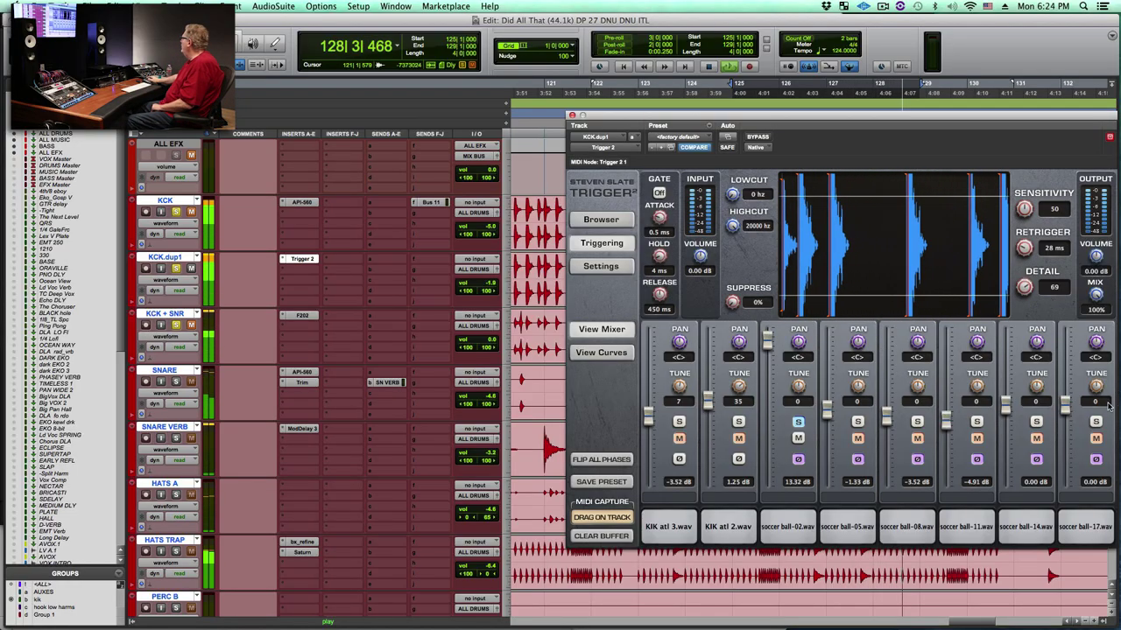
click(798, 423)
click(801, 437)
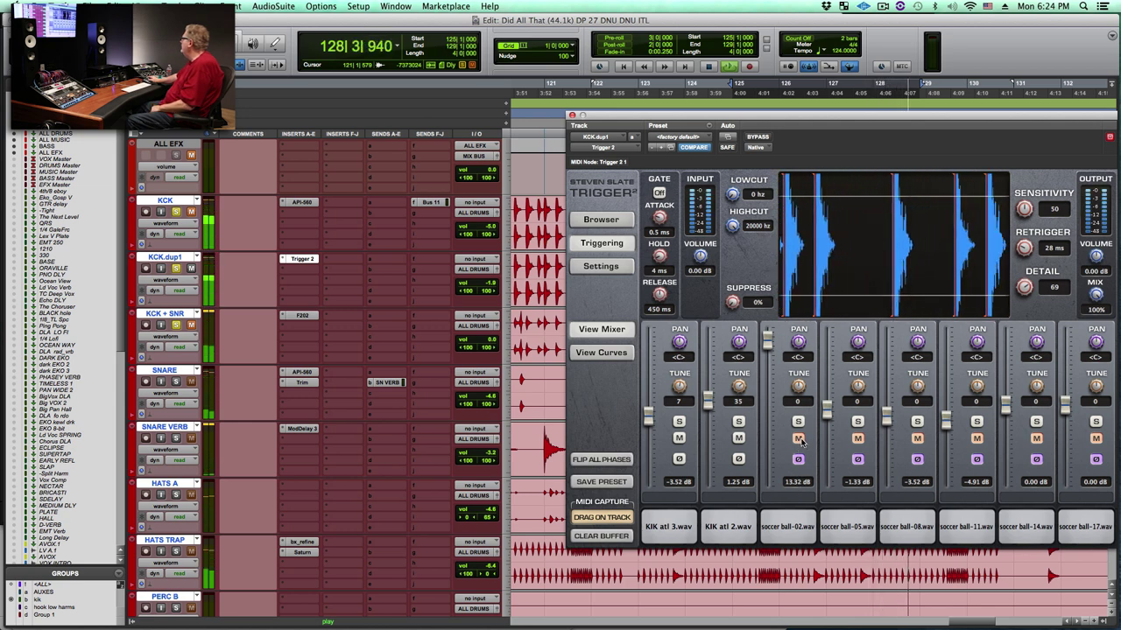
drag(766, 349, 761, 413)
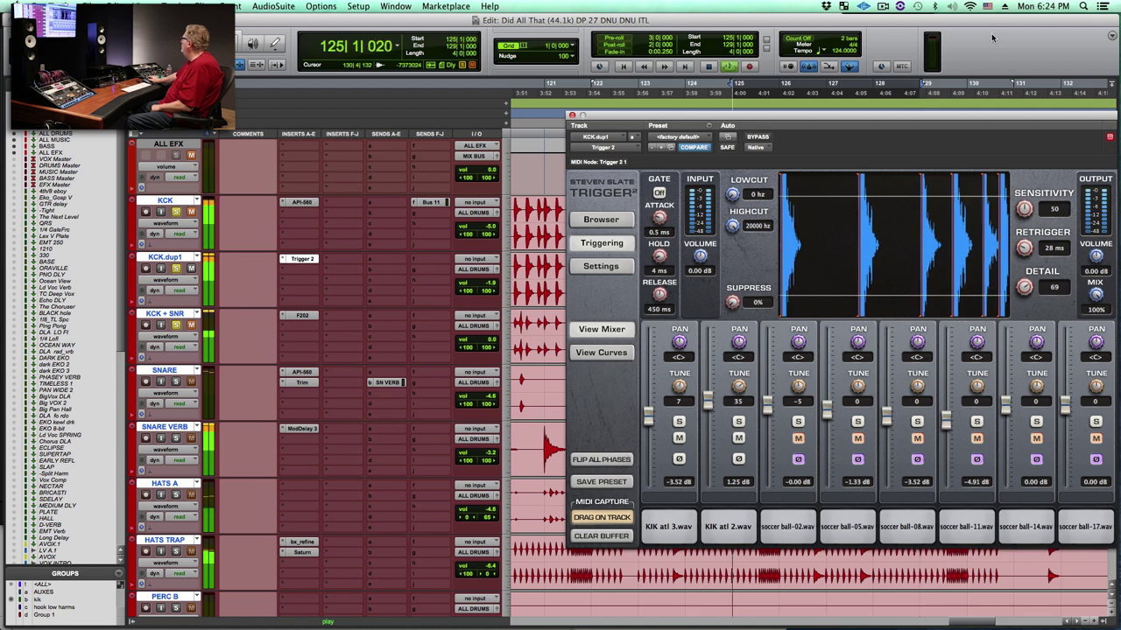
Step: Unmute soccer ball-11.wav to hear it blended with the kick samples and set its level to -0.82 dB
drag(968, 114, 875, 110)
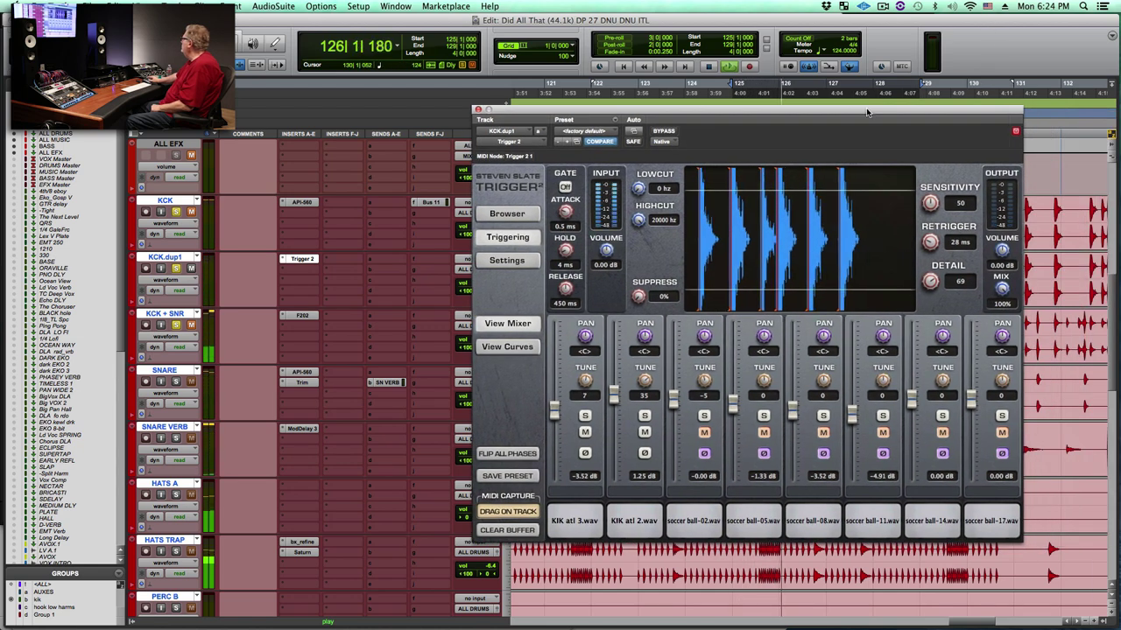
click(886, 434)
mouse_move(857, 419)
mouse_down()
mouse_move(858, 373)
mouse_move(853, 403)
mouse_up()
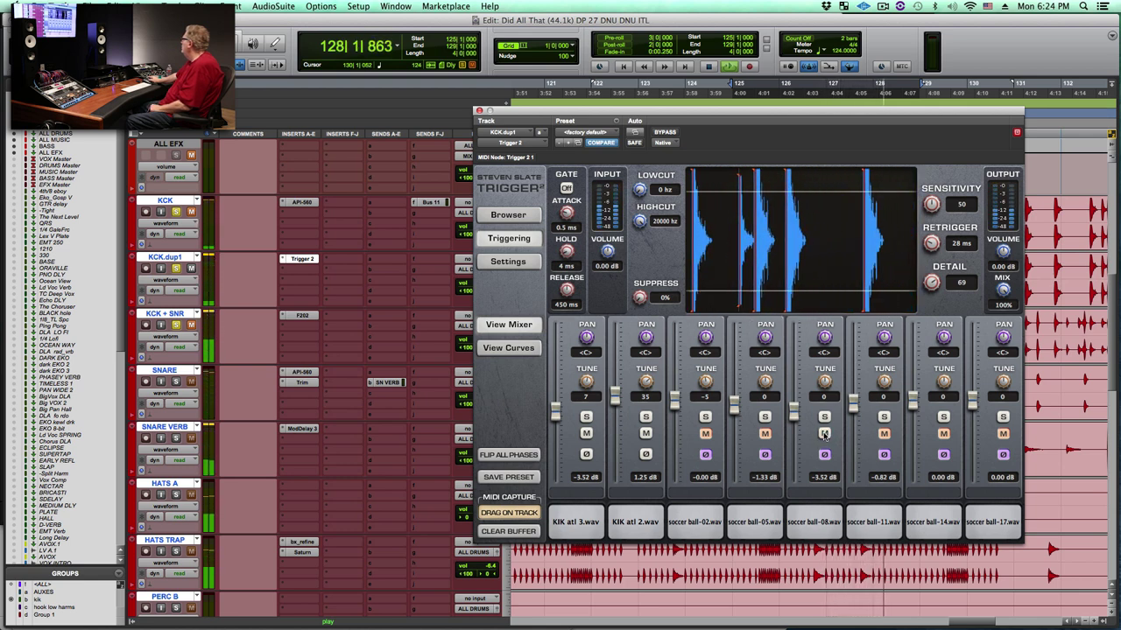
Step: Unmute soccer ball-05.wav to layer it with the two KIK atl samples and set its level to 2.43 dB
click(764, 434)
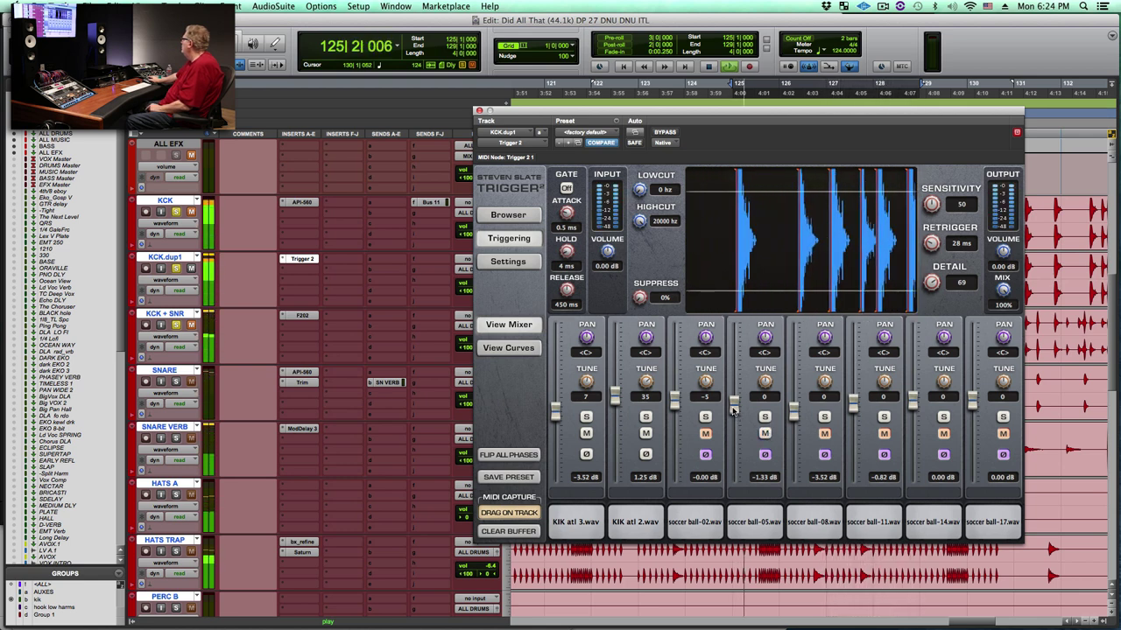
drag(735, 409, 732, 367)
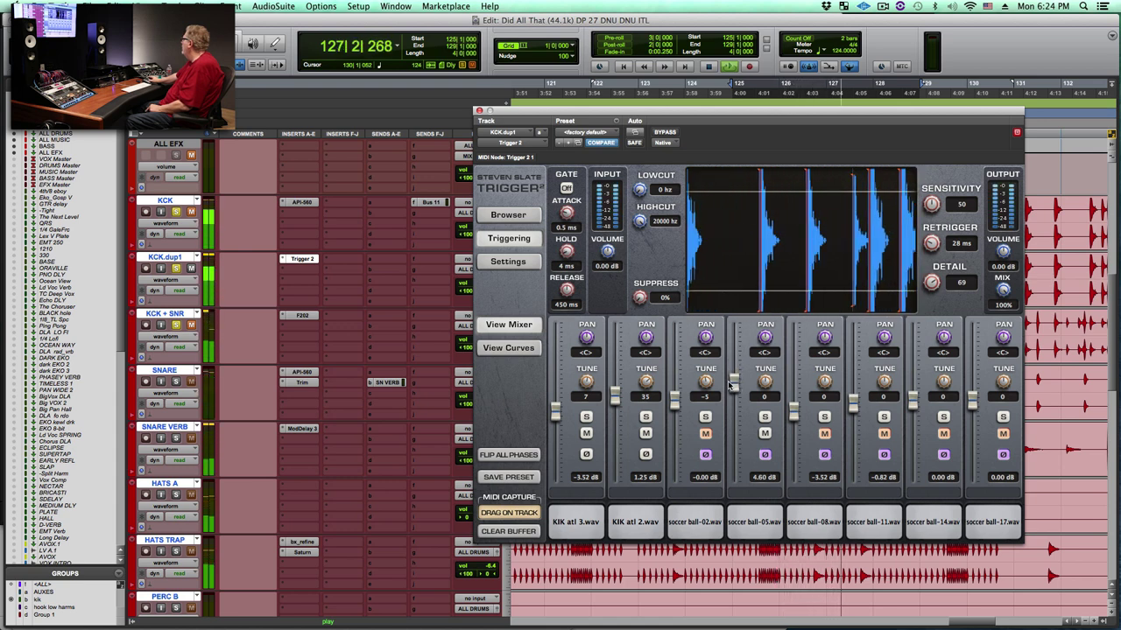
drag(730, 384, 731, 387)
Step: Unmute soccer ball-02.wav alongside soccer ball-05.wav and set its level to -5.32 dB
click(706, 433)
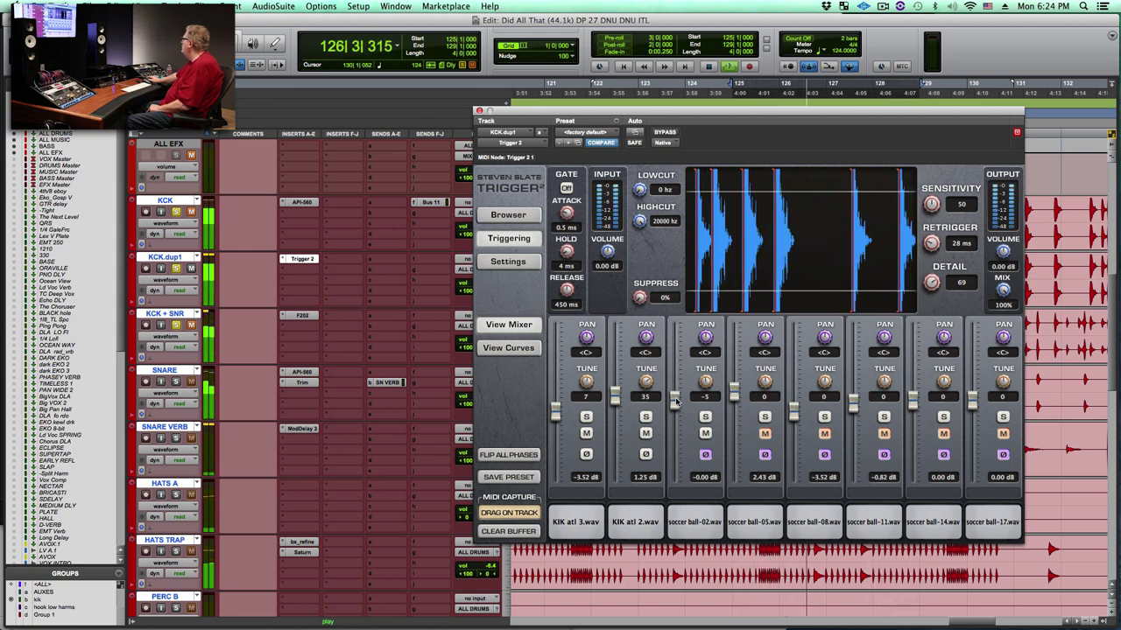
click(708, 435)
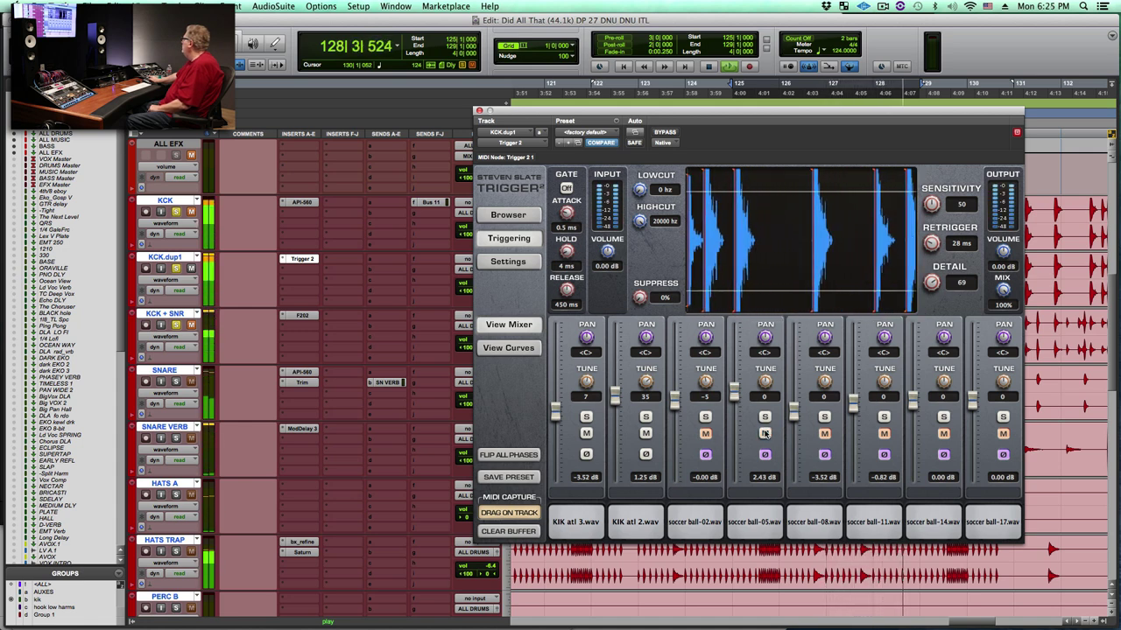
click(706, 433)
drag(681, 412, 673, 425)
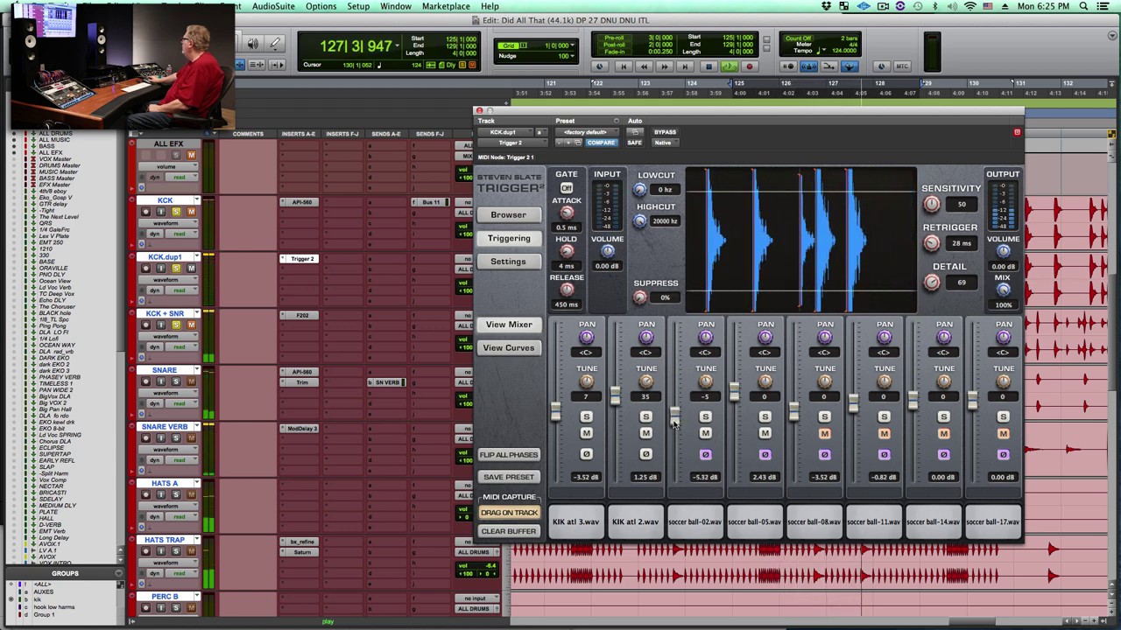
Step: Set the KCK.dup1 track's volume to +0.6 dB, and raise soccer ball-02.wav to 4.08 dB and soccer ball-05.wav to 5.84 dB
click(193, 270)
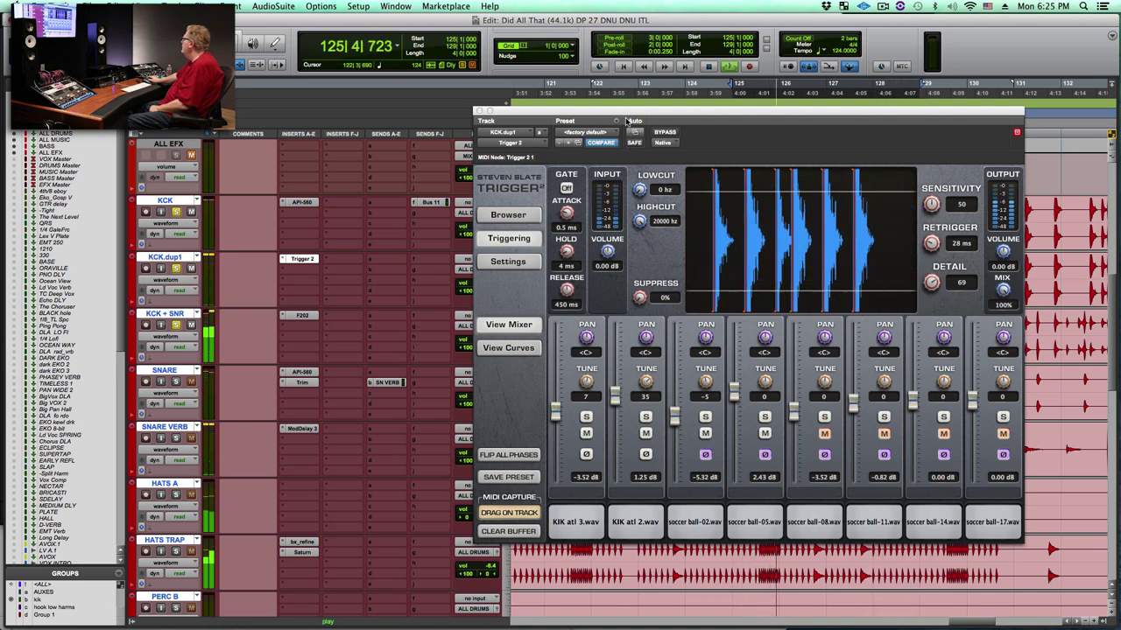
drag(557, 161, 636, 169)
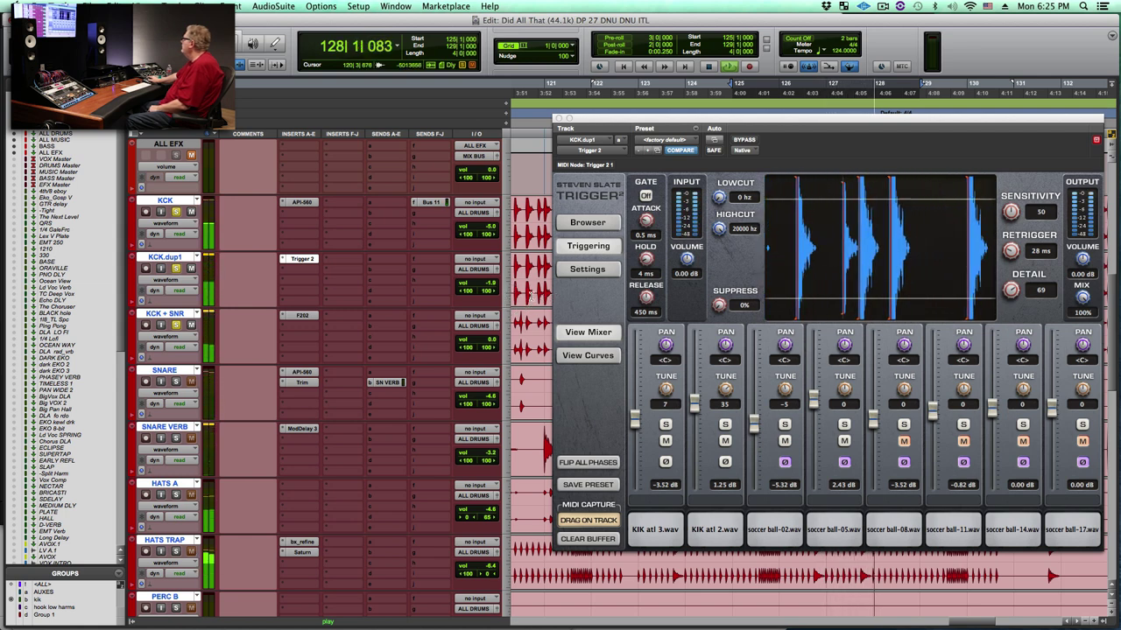
drag(490, 287, 491, 286)
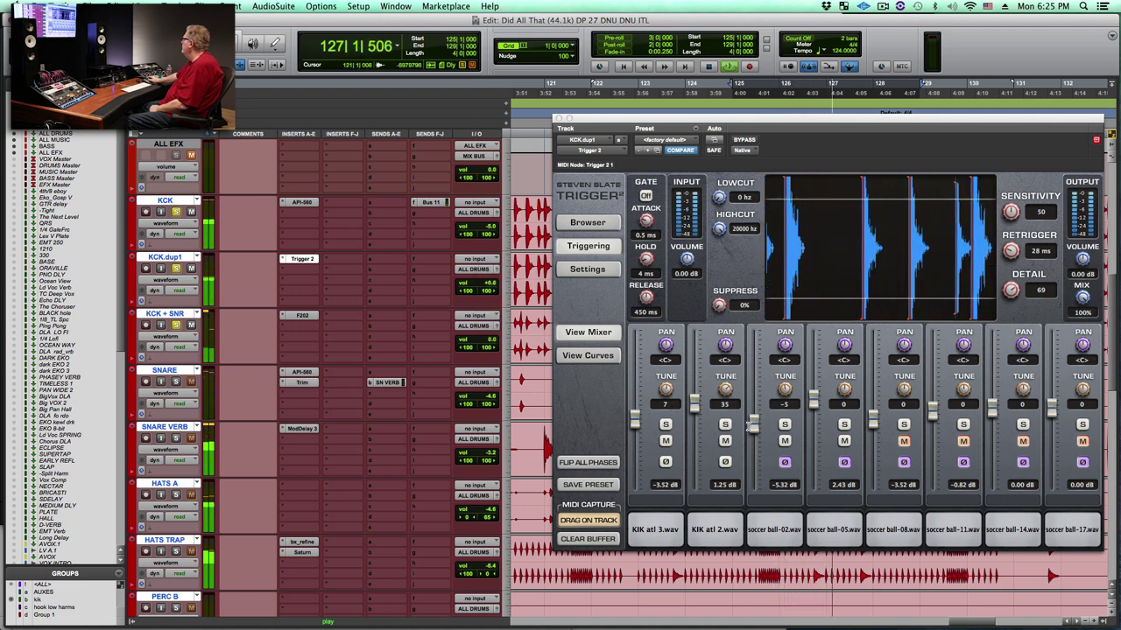
drag(753, 425, 811, 388)
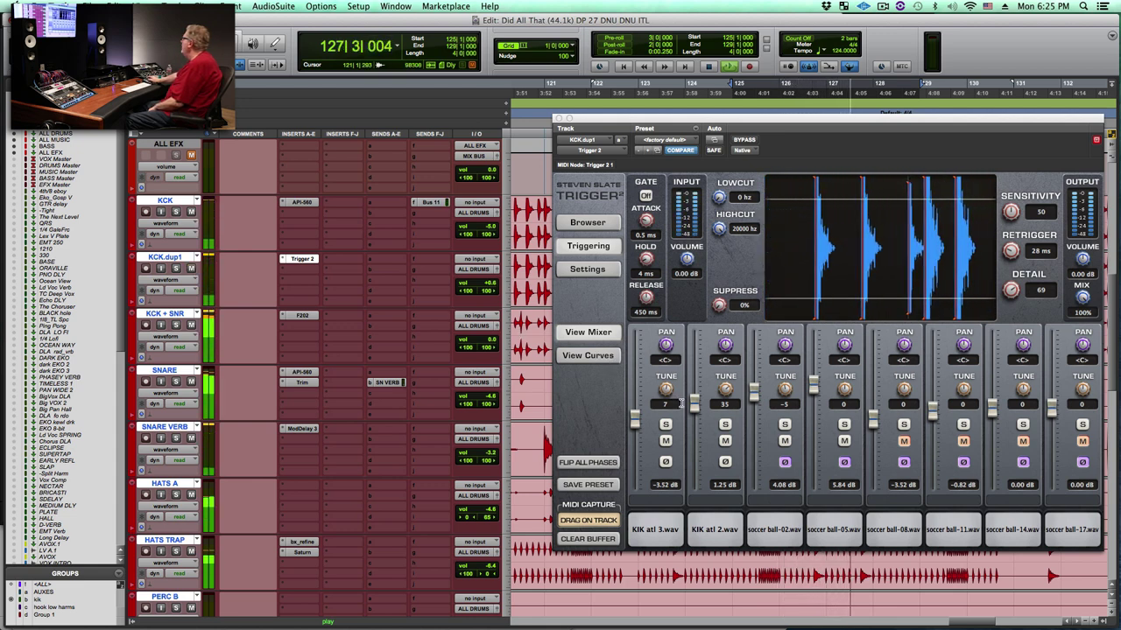
Step: Solo KIK atl 3.wav and KIK atl 2.wav to compare them with the full sample blend, and clear the solos
click(664, 425)
click(724, 425)
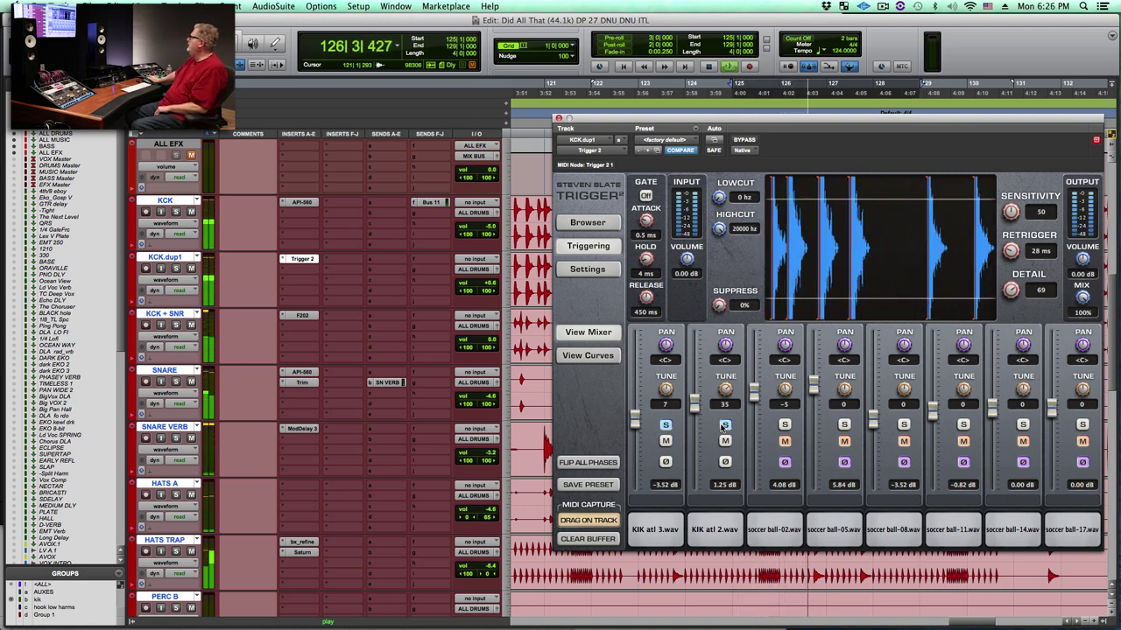
click(724, 425)
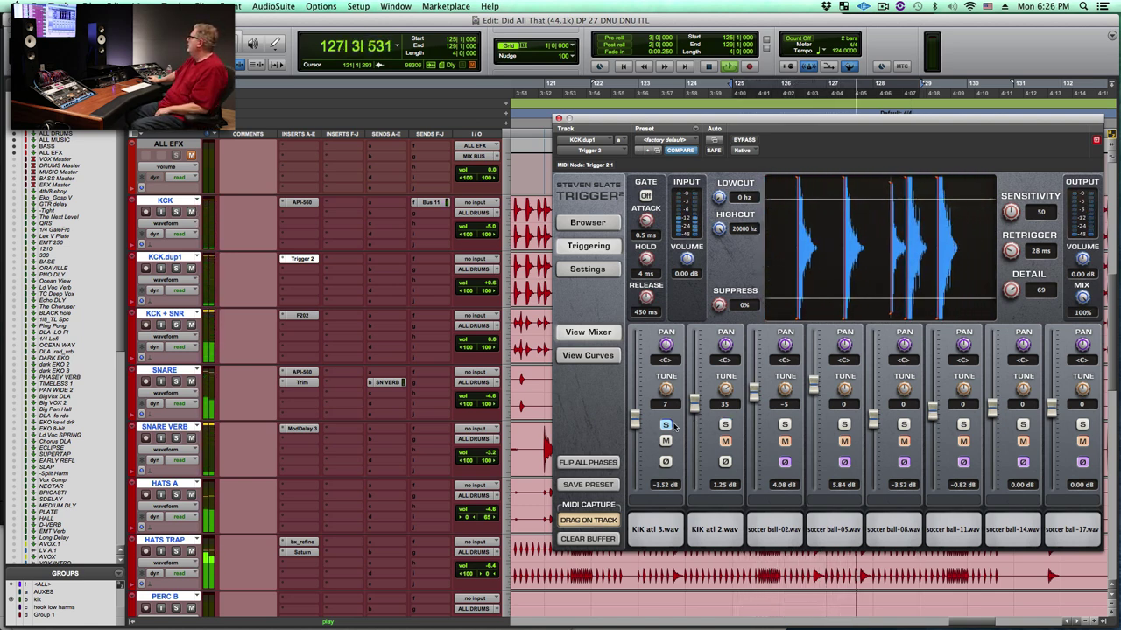
click(666, 425)
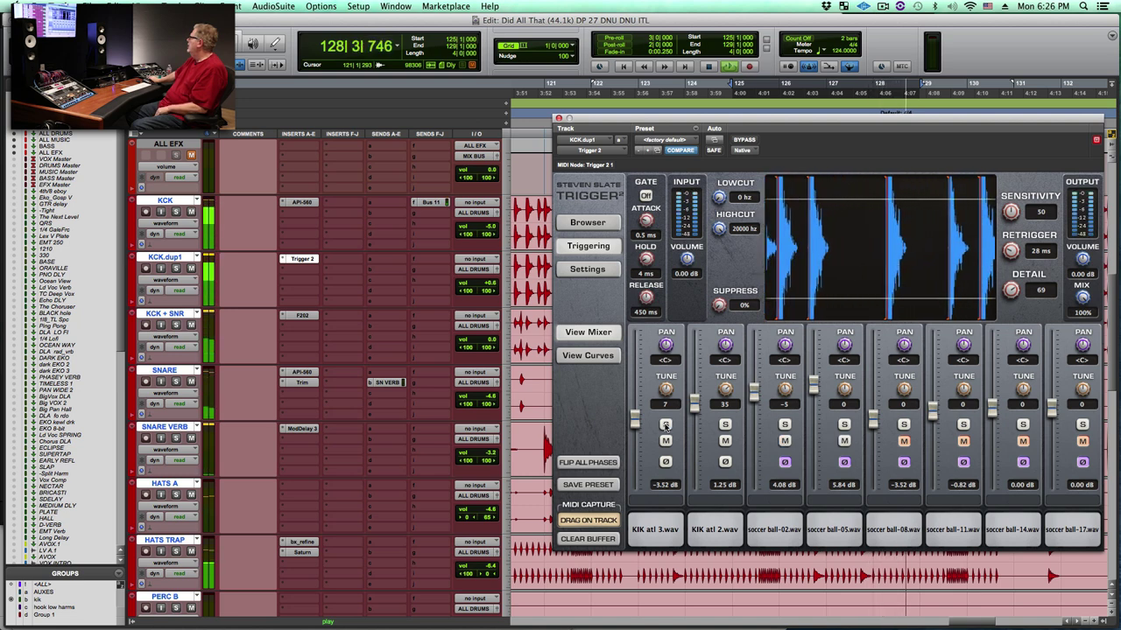